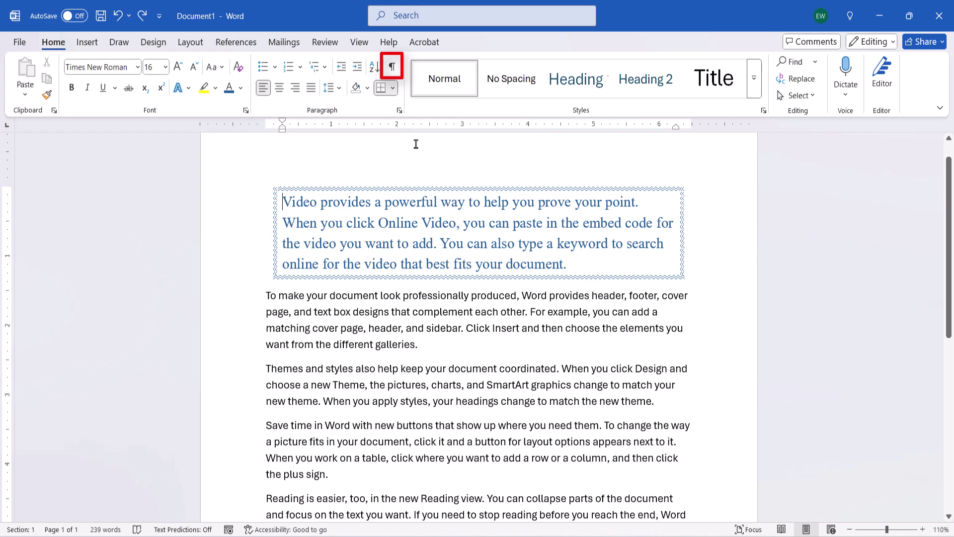
# - Show formatting marks and paint the first paragraph's blue bordered style onto the Themes and styles paragraph
pyautogui.click(393, 66)
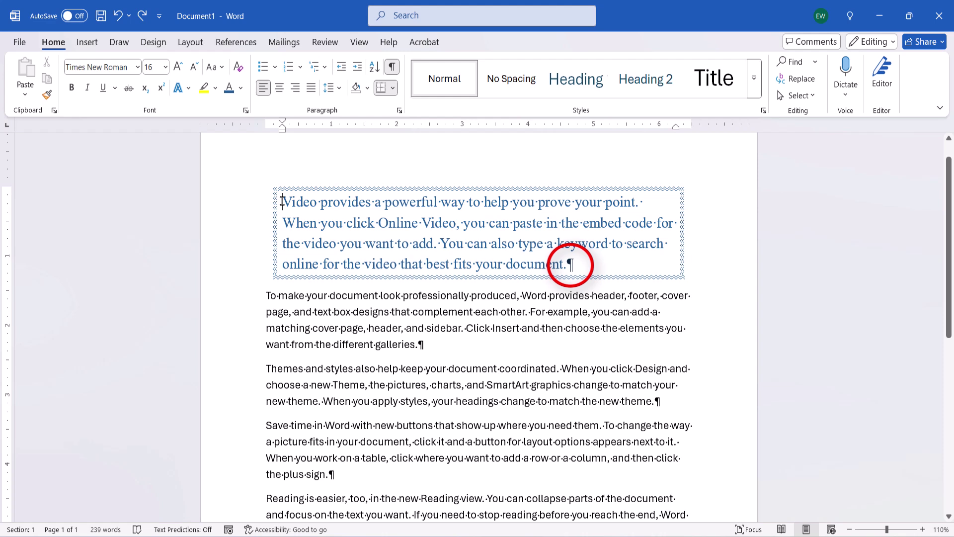
pyautogui.moveTo(282, 202); pyautogui.dragTo(571, 264)
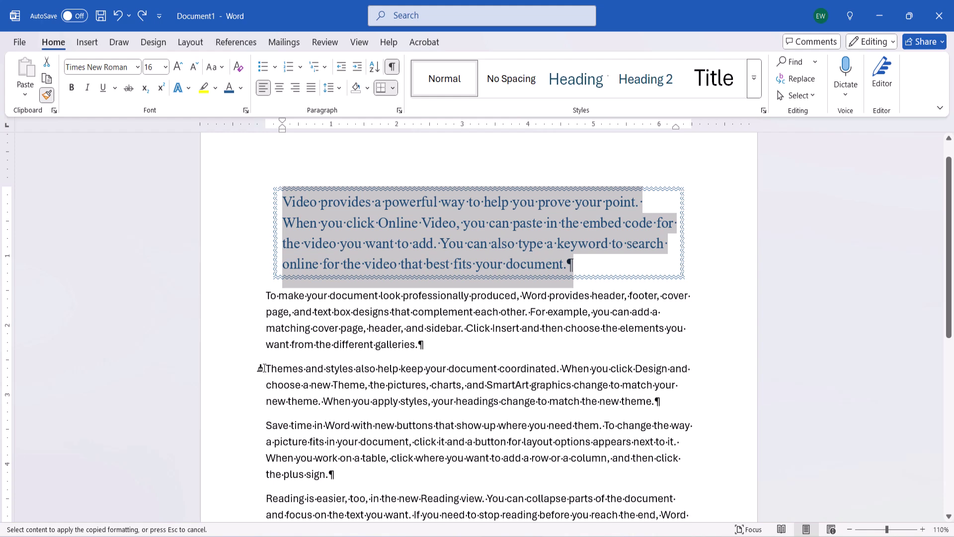
pyautogui.moveTo(262, 368); pyautogui.dragTo(680, 407)
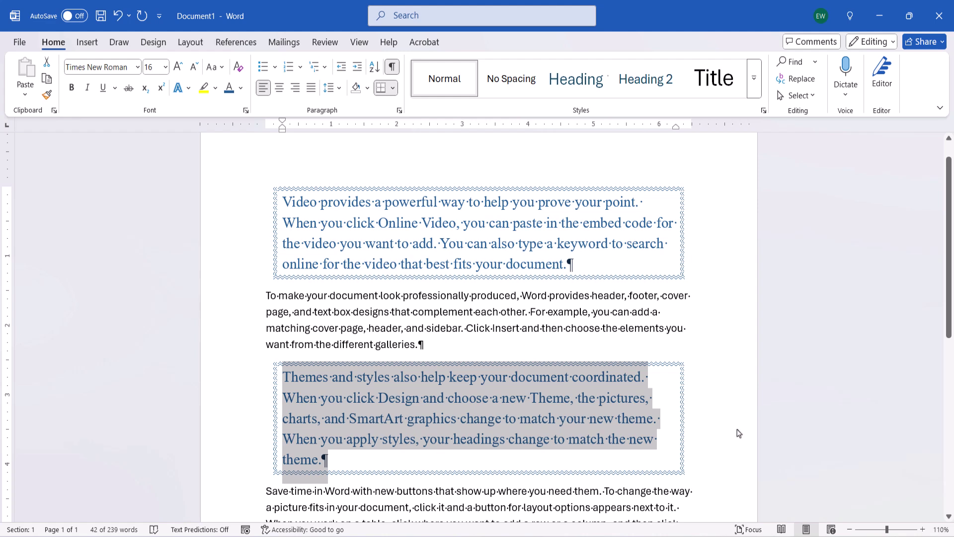
pyautogui.click(739, 433)
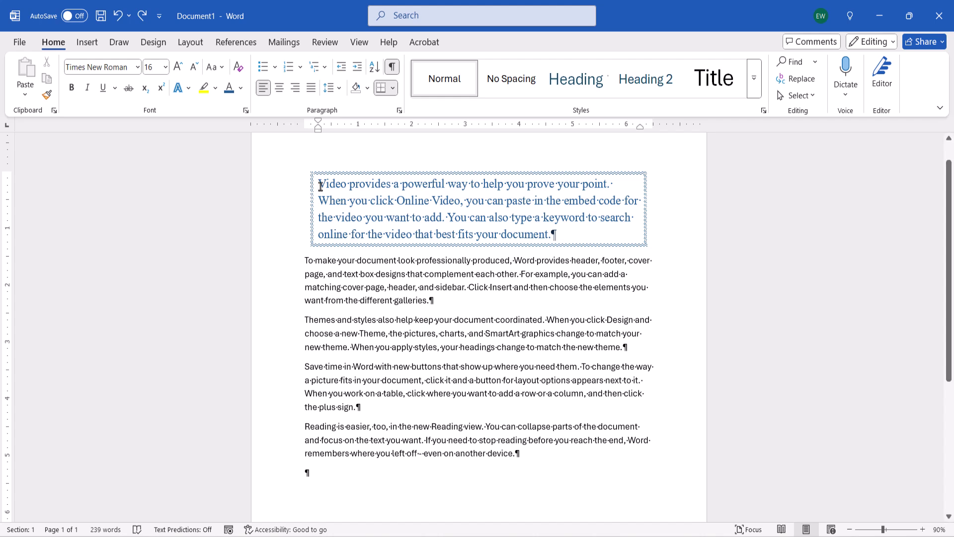
# - With Format Painter locked on, paint the first paragraph's style onto the Themes and Reading paragraphs
pyautogui.moveTo(320, 185); pyautogui.dragTo(555, 234)
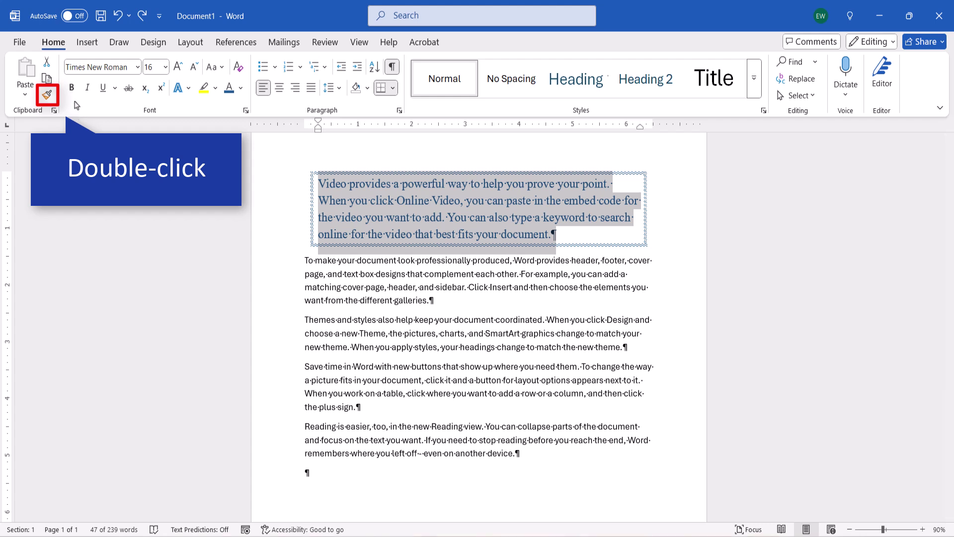
pyautogui.doubleClick(48, 95)
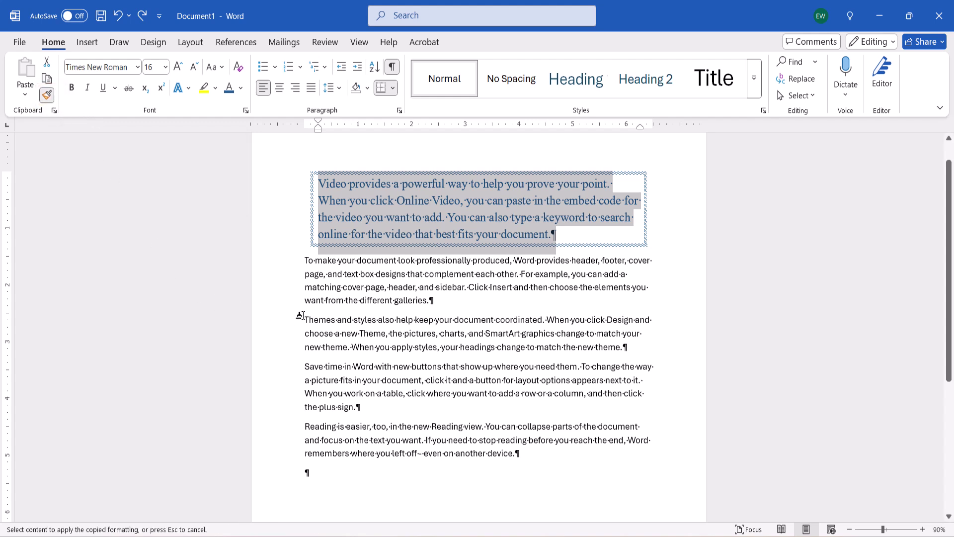
pyautogui.moveTo(300, 315); pyautogui.dragTo(632, 347)
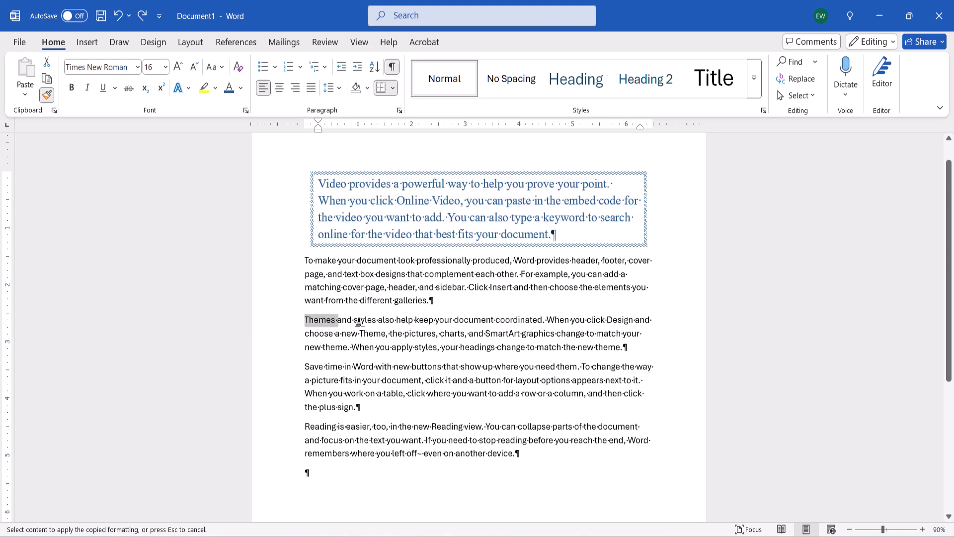
pyautogui.moveTo(312, 480); pyautogui.dragTo(555, 509)
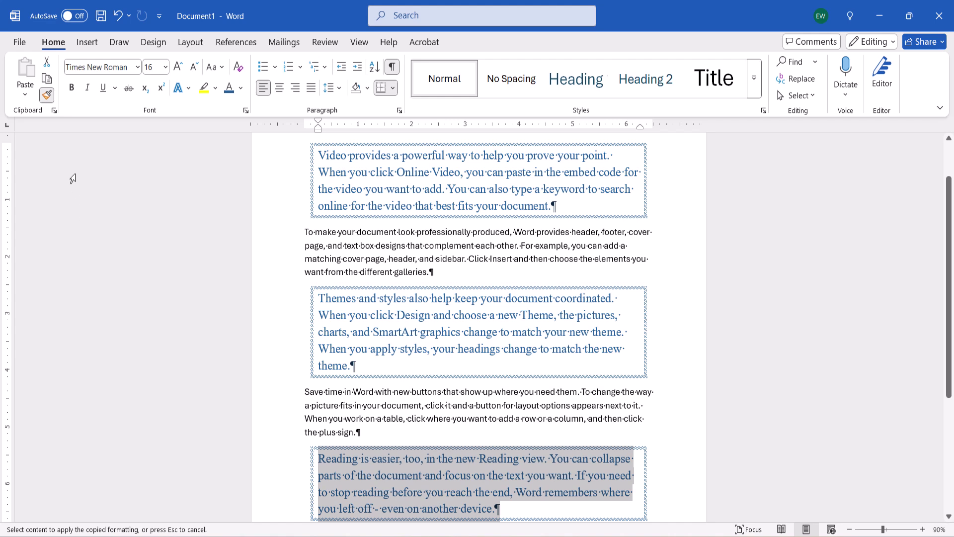
pyautogui.click(47, 95)
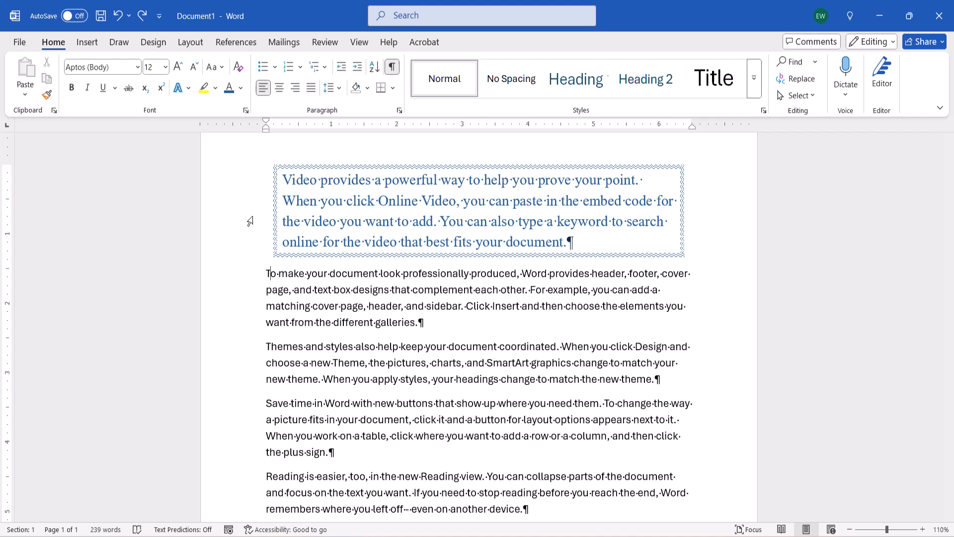
# - Select the first paragraph's text as the formatting source
pyautogui.moveTo(286, 180); pyautogui.dragTo(562, 243)
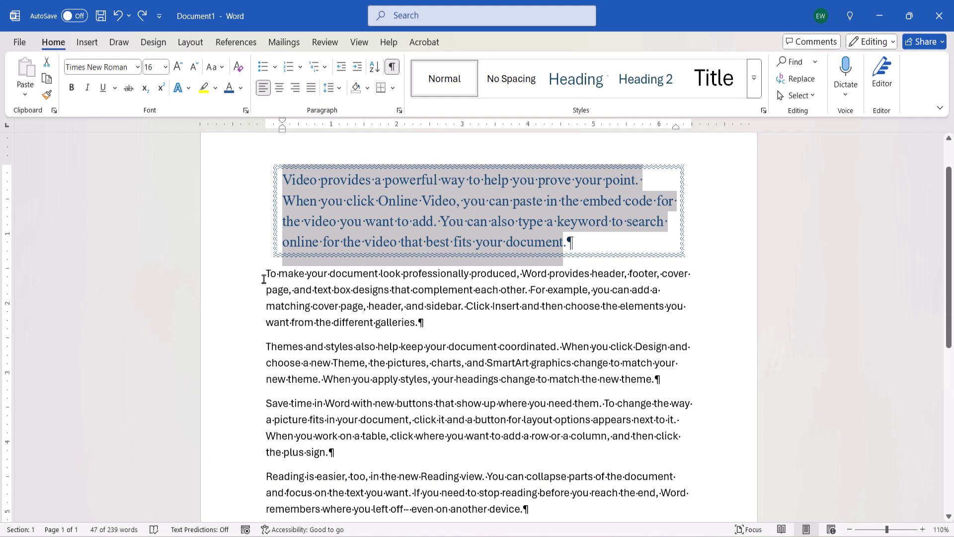
# - Paste the copied blue serif text formatting onto the To make your document paragraph
pyautogui.moveTo(264, 277); pyautogui.dragTo(418, 333)
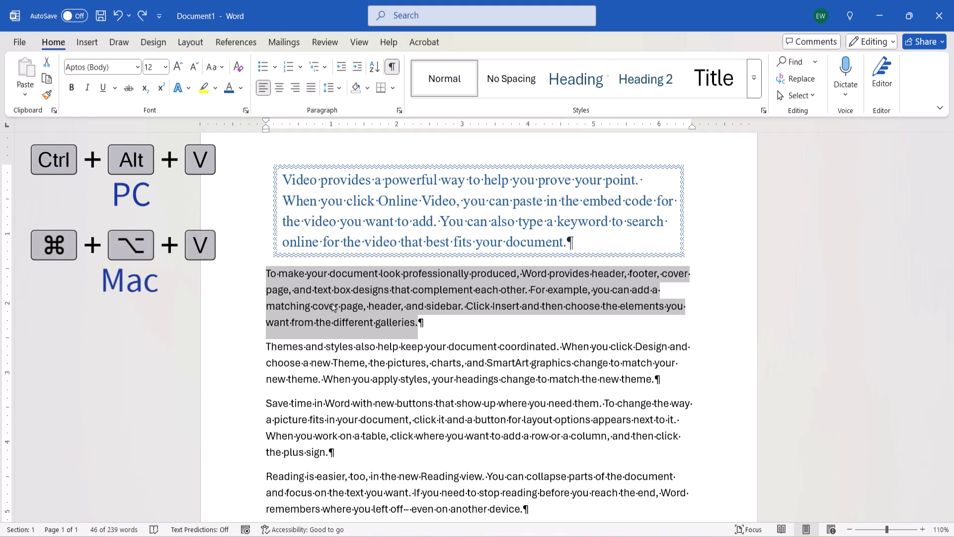
pyautogui.hotkey('ctrl', 'alt', 'v')
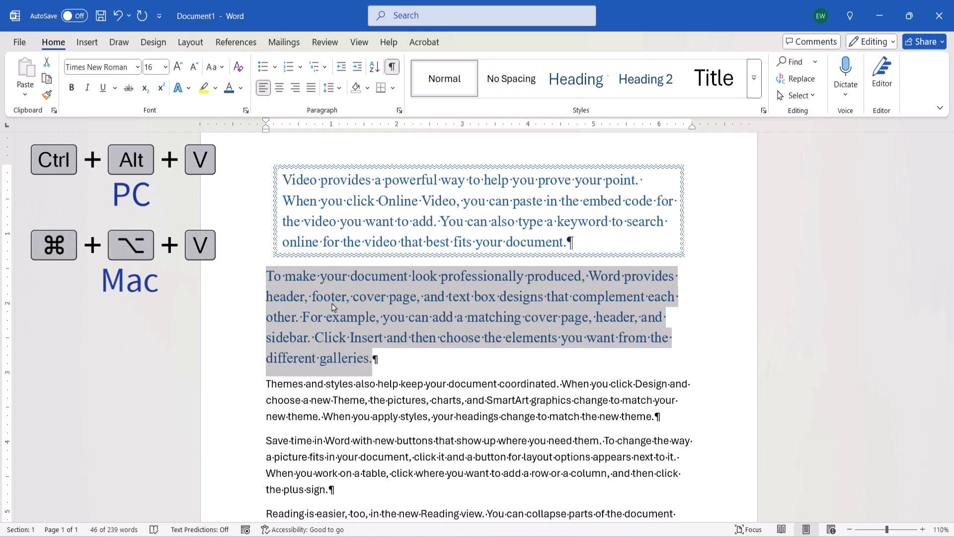
pyautogui.click(374, 429)
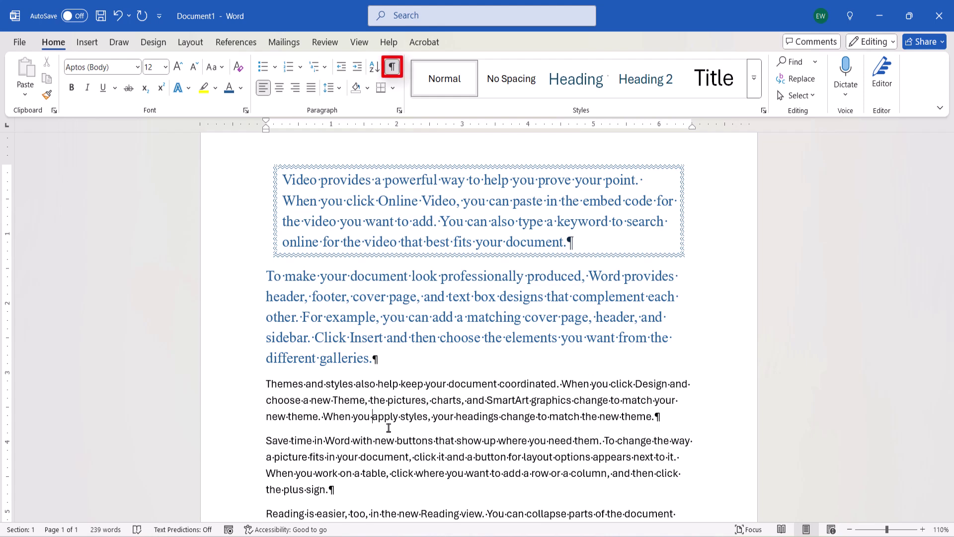
# - Turn off Show/Hide ¶ so paragraph marks no longer appear
pyautogui.click(392, 67)
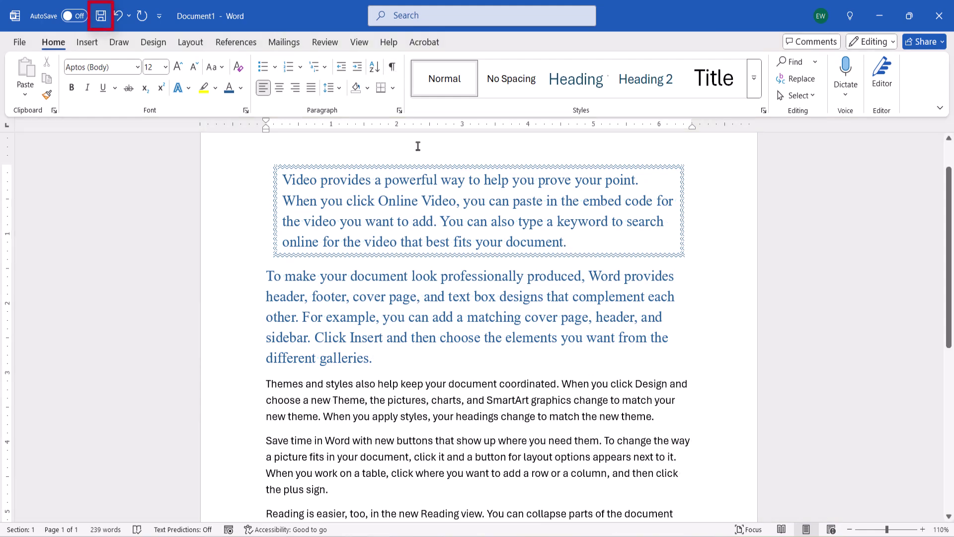